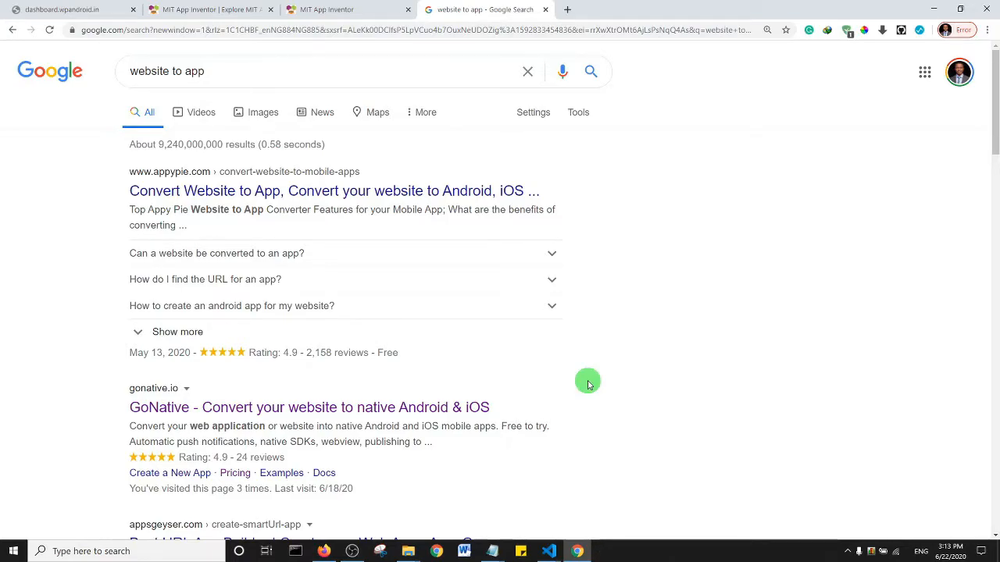
# - Open the Dailywisdomtv project in MIT App Inventor and add a WebViewer component to Screen1
pyautogui.click(197, 4)
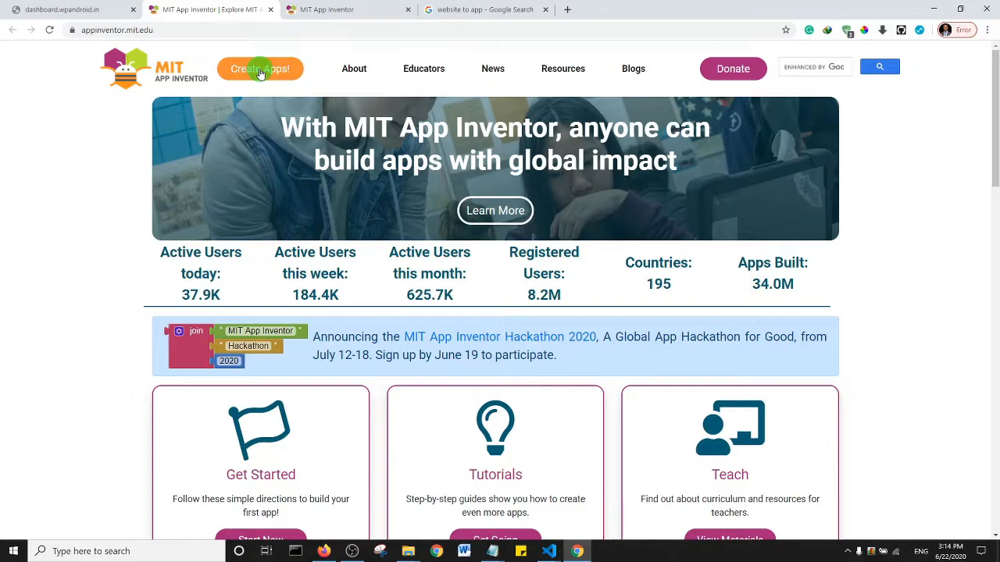
pyautogui.click(334, 9)
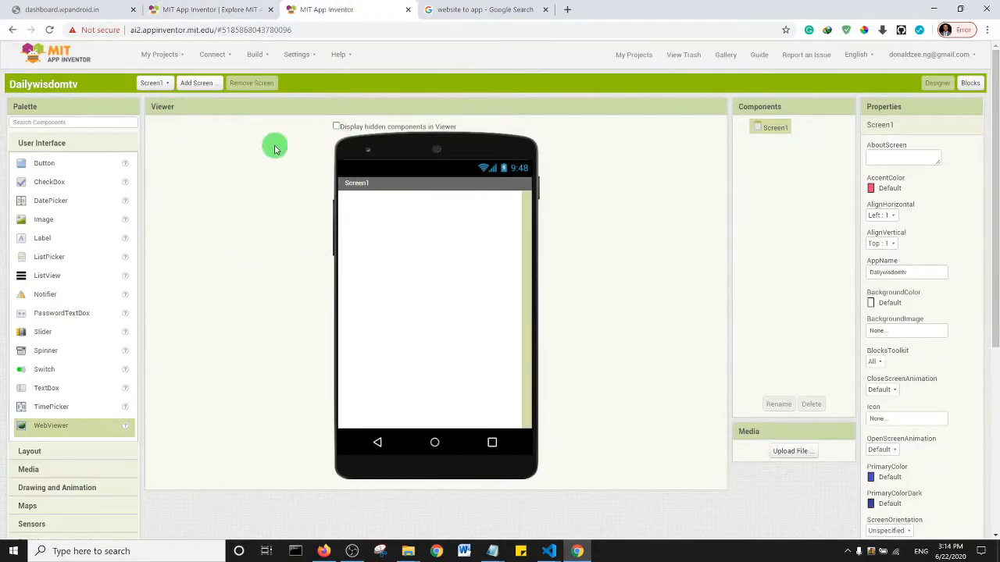
pyautogui.click(171, 57)
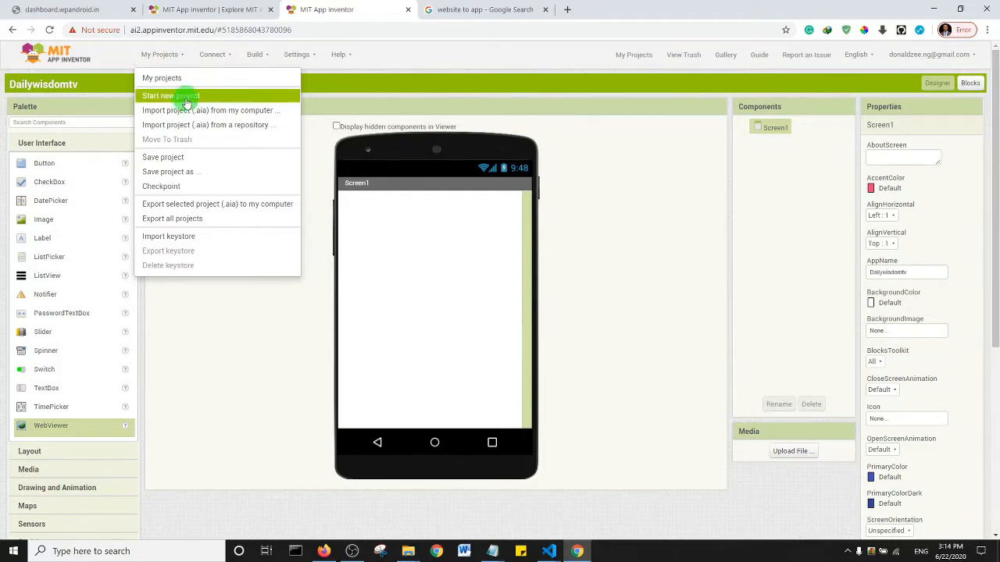
pyautogui.click(284, 345)
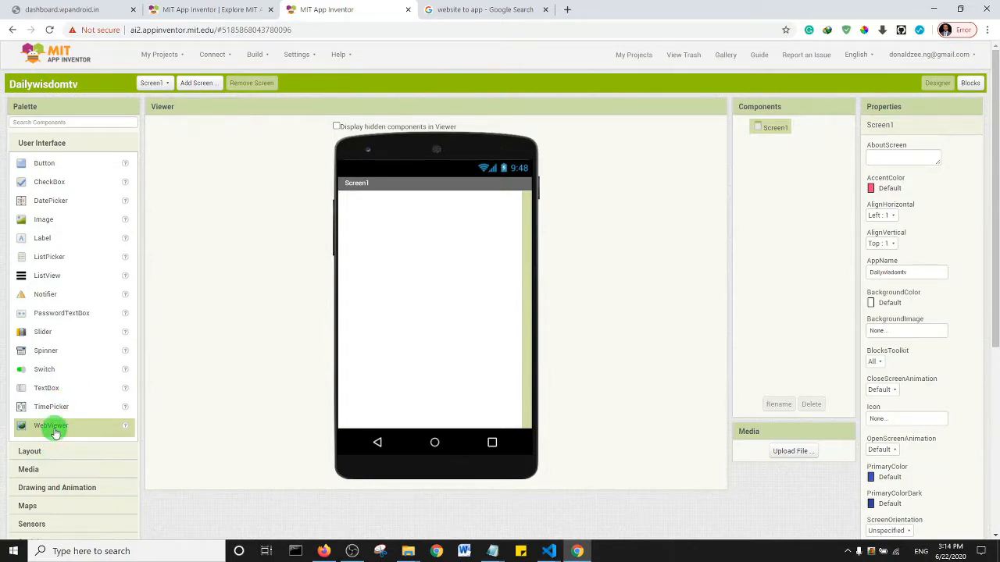
pyautogui.moveTo(55, 432); pyautogui.dragTo(422, 219)
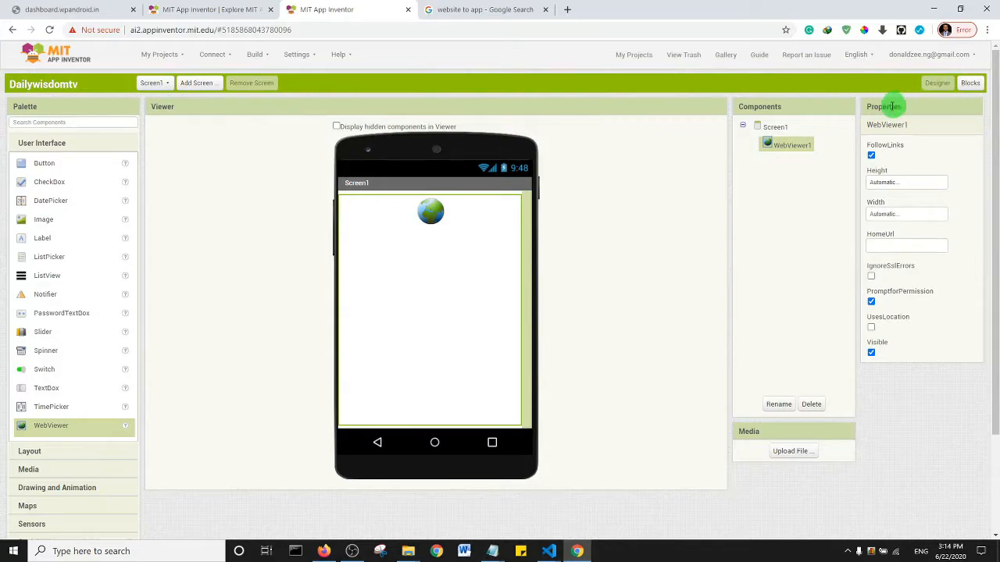
pyautogui.click(892, 184)
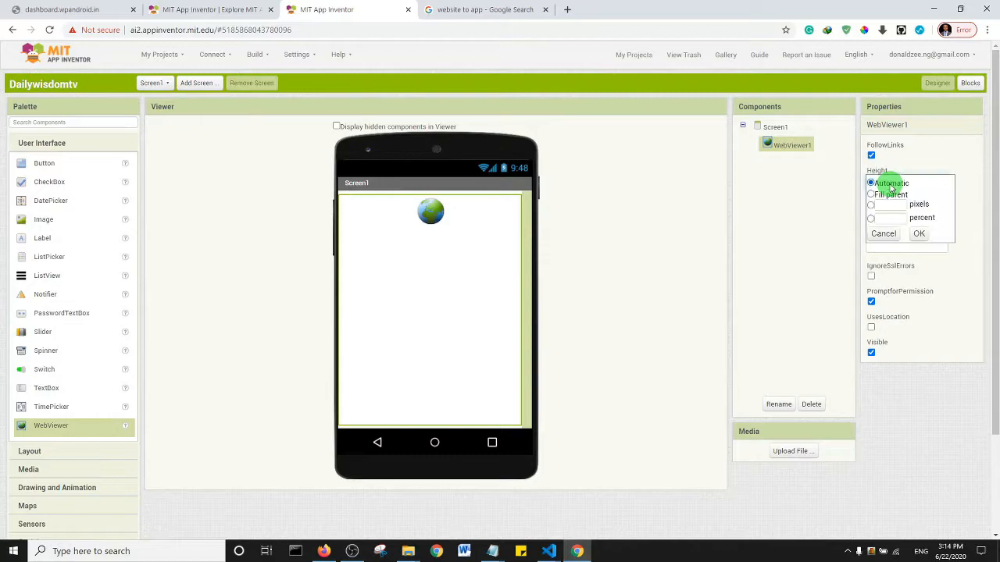
pyautogui.click(869, 218)
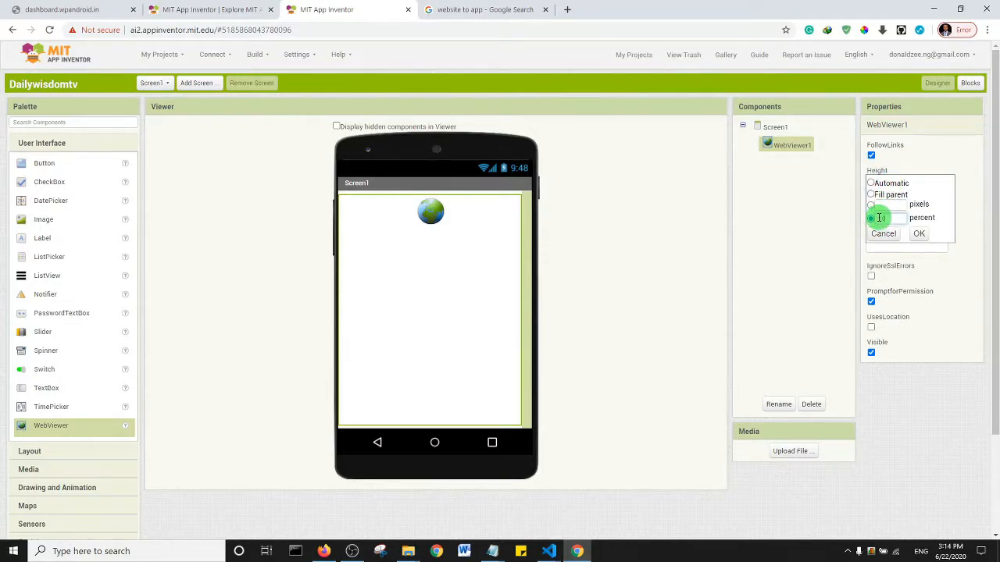
pyautogui.click(918, 233)
pyautogui.click(894, 214)
pyautogui.click(883, 252)
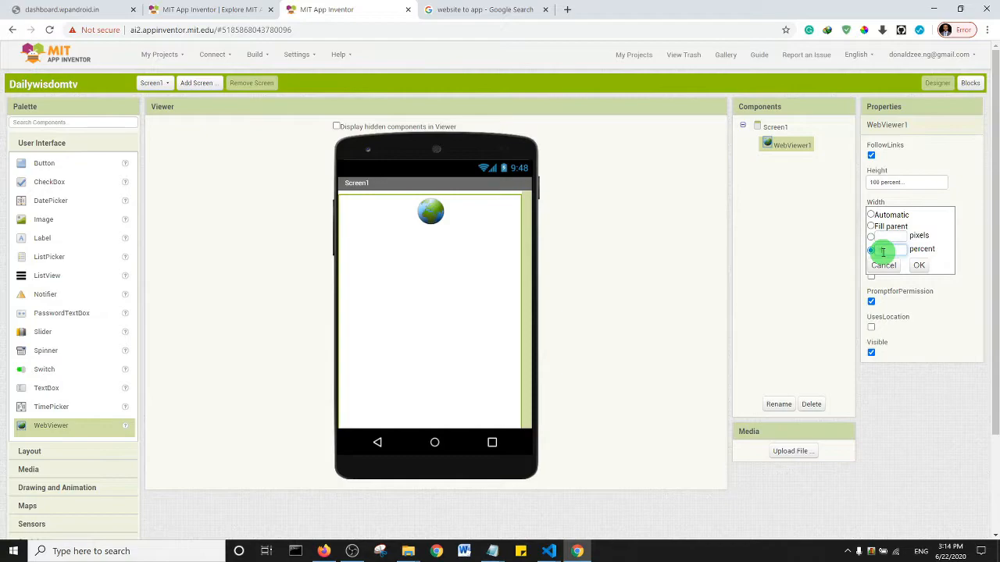
pyautogui.write('100')
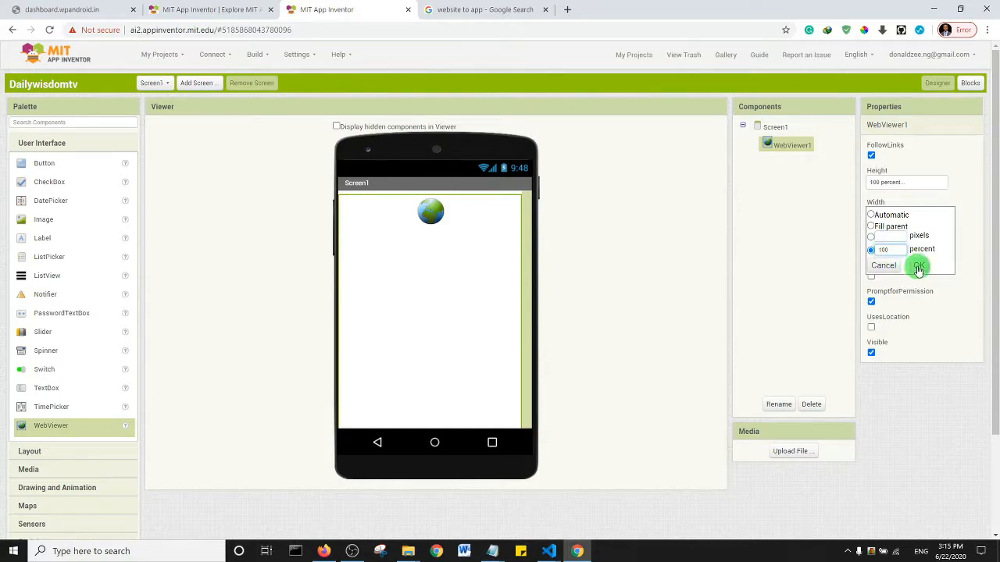
pyautogui.click(919, 265)
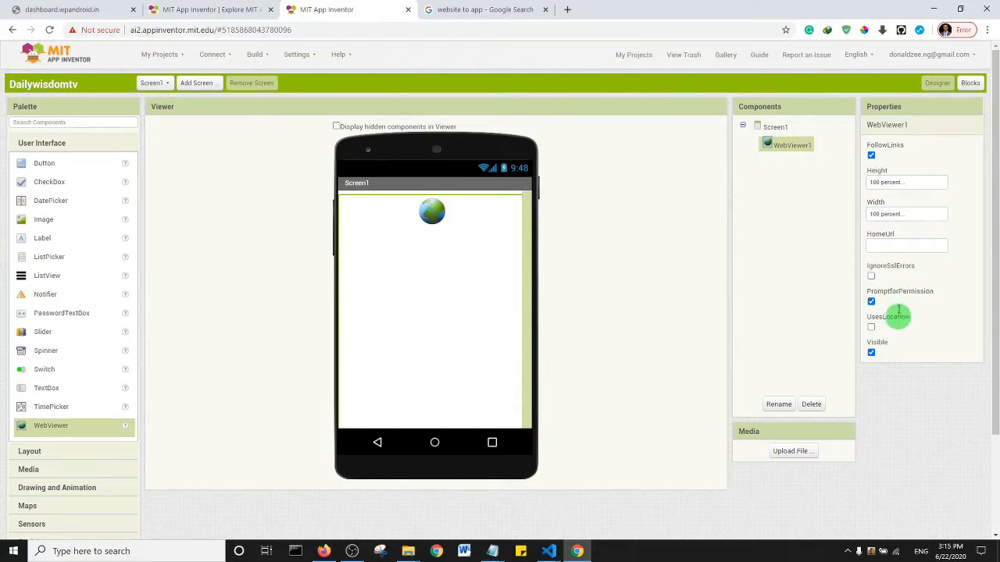
pyautogui.click(893, 248)
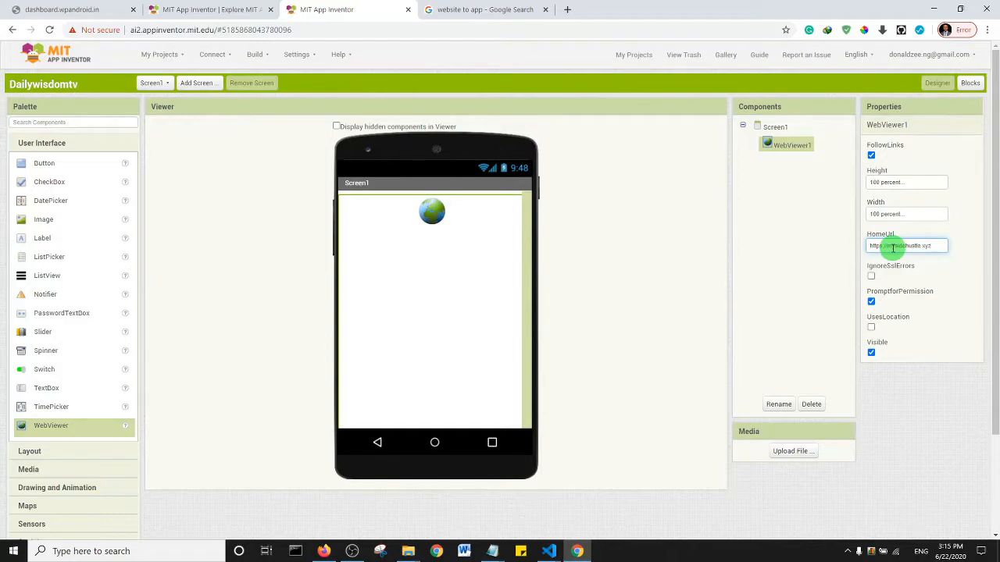
pyautogui.click(949, 277)
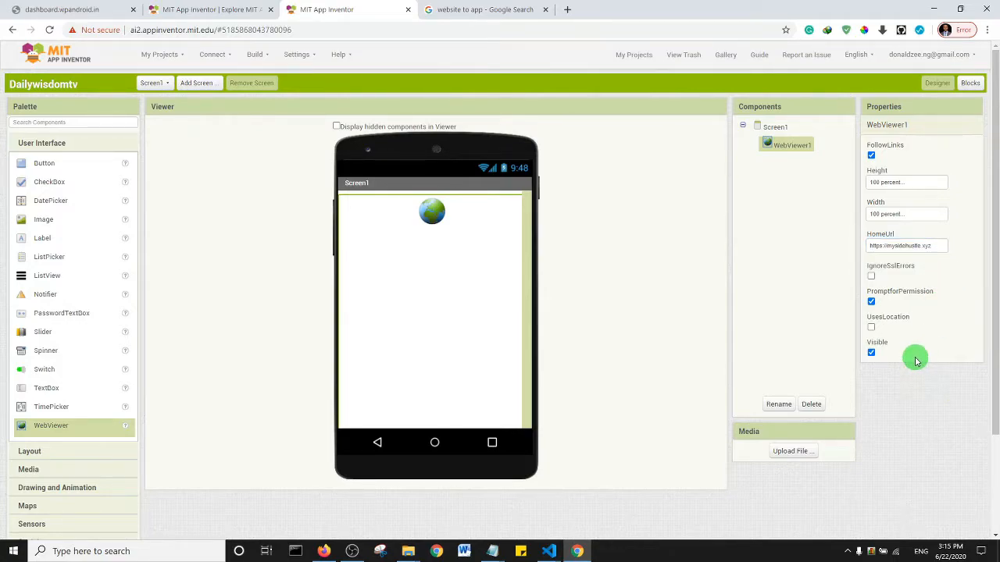
# - Enter "My website" as the AboutScreen text of Screen1
pyautogui.click(778, 127)
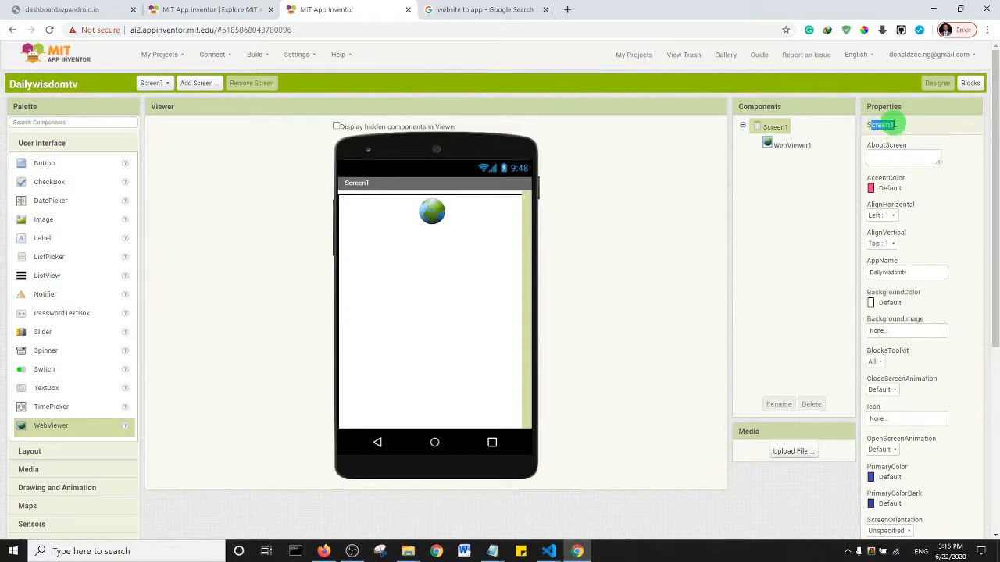
pyautogui.click(925, 158)
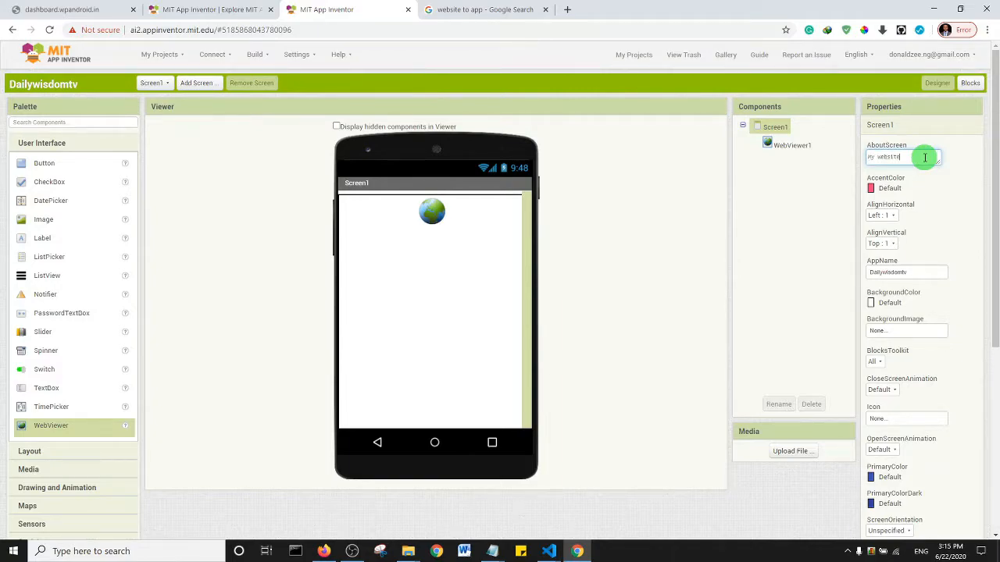
pyautogui.click(685, 239)
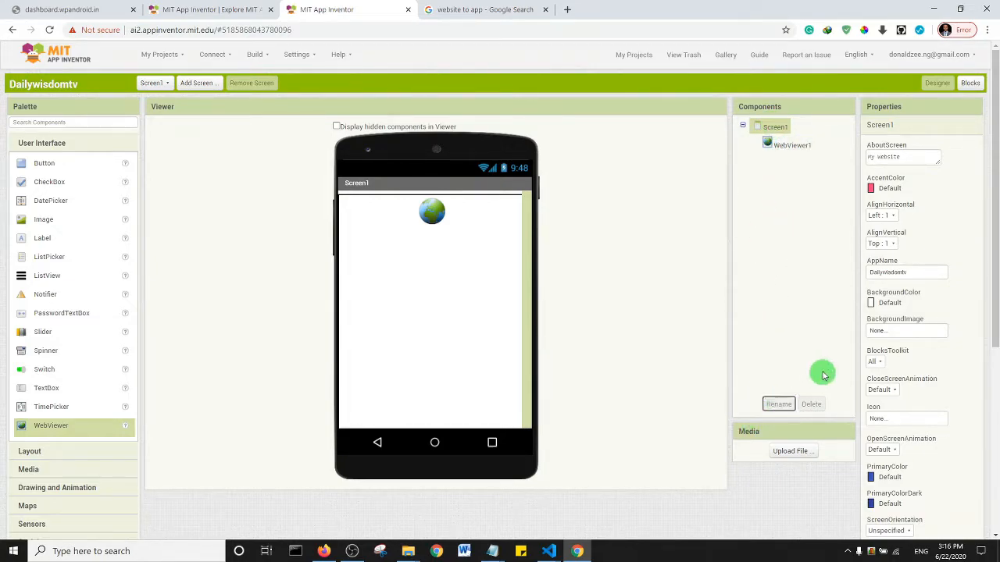
# - Change the Title property of Screen1 to "MY Website Name"
pyautogui.scroll(-1, 996, 156)
pyautogui.moveTo(996, 156); pyautogui.dragTo(996, 361)
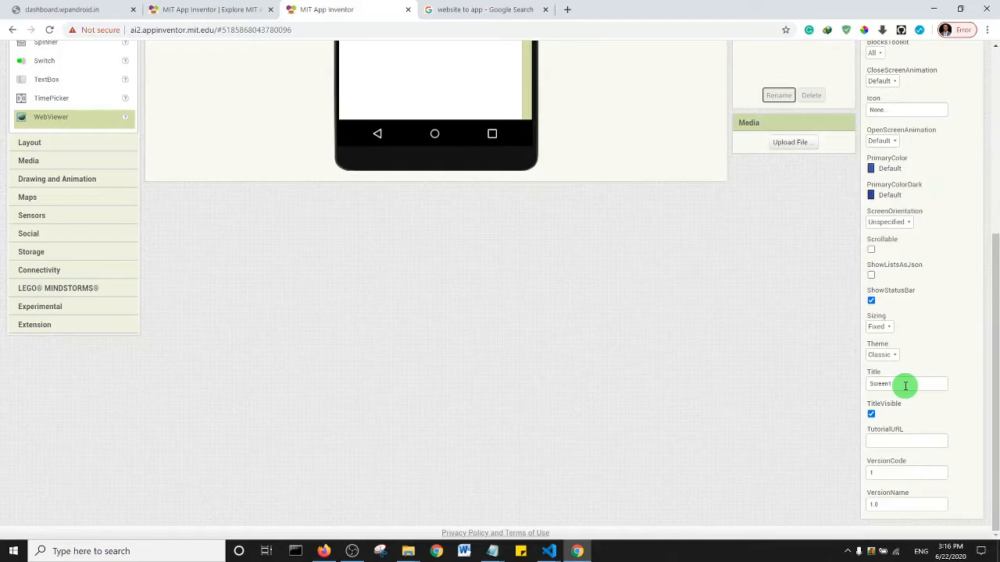
pyautogui.hotkey('ctrl', '+')
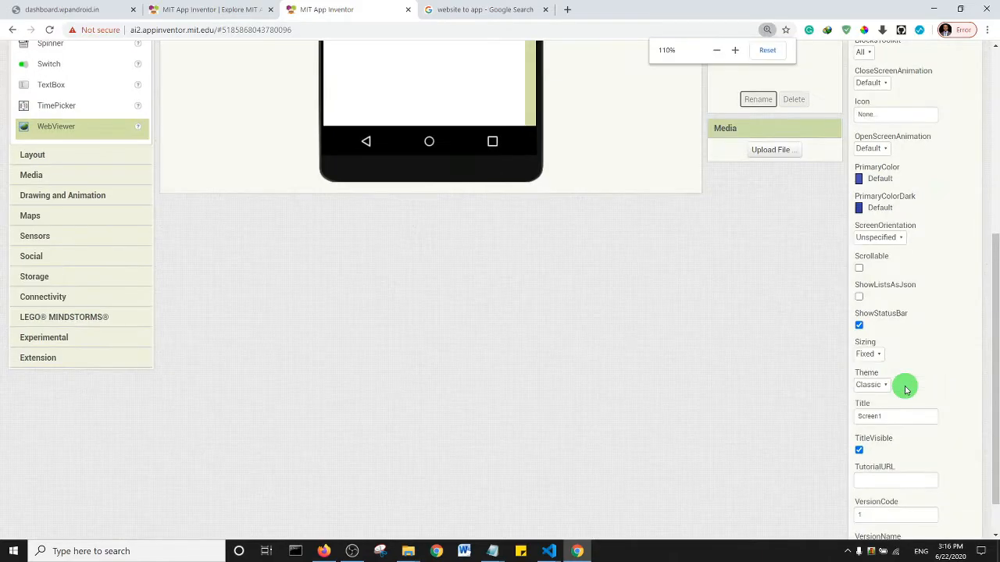
pyautogui.hotkey('ctrl', '-')
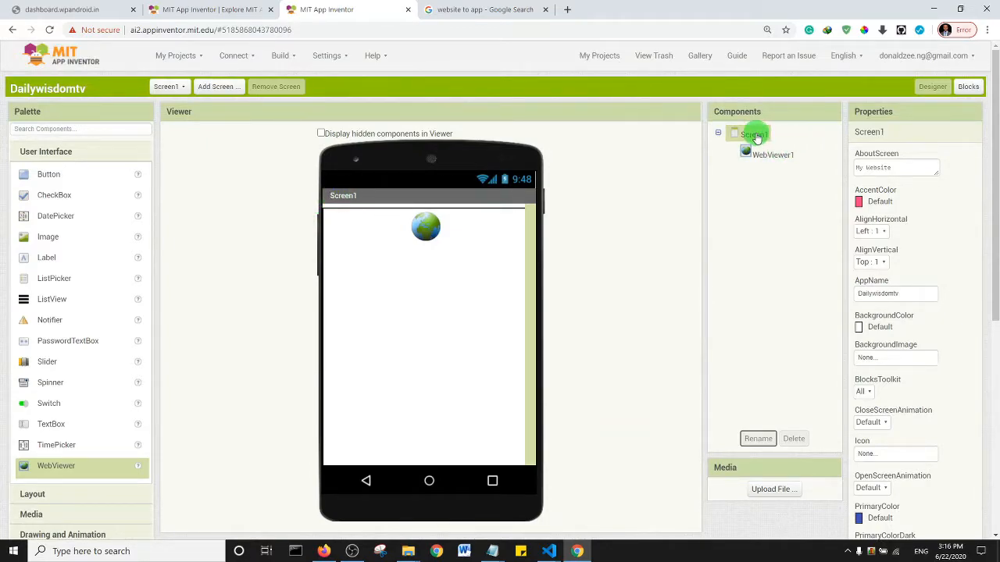
pyautogui.moveTo(995, 210); pyautogui.dragTo(995, 445)
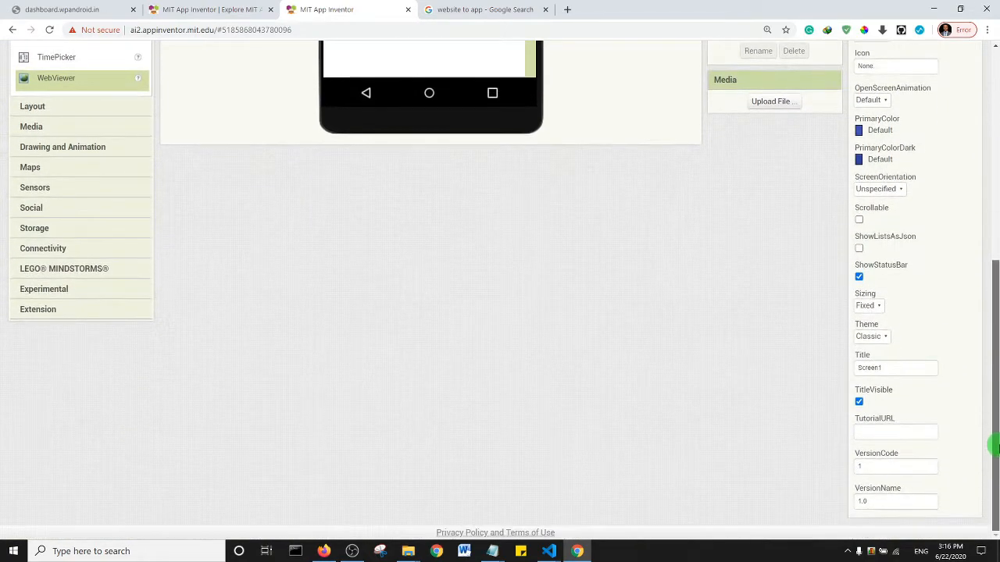
pyautogui.click(883, 368)
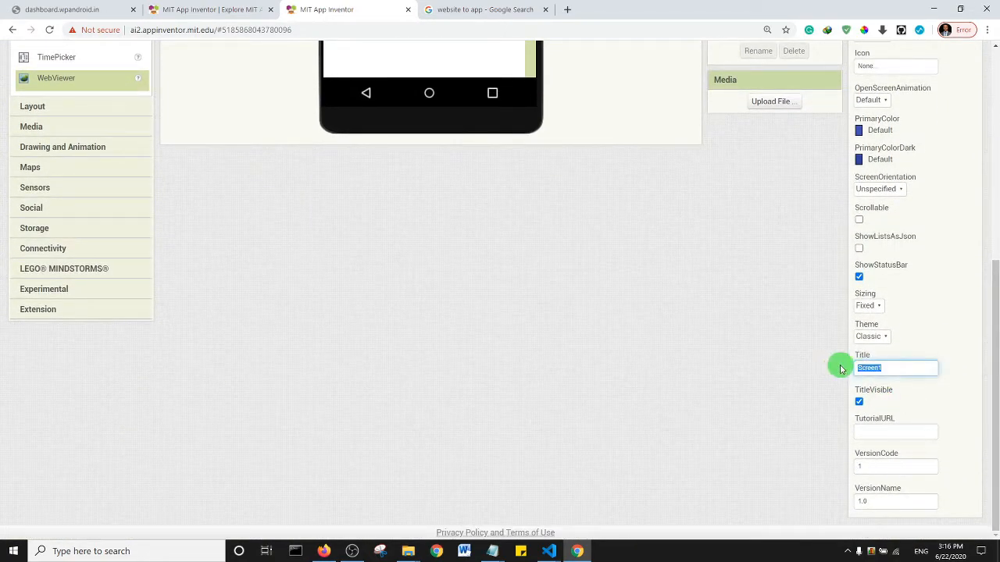
pyautogui.write('MY Website N')
pyautogui.write('ame')
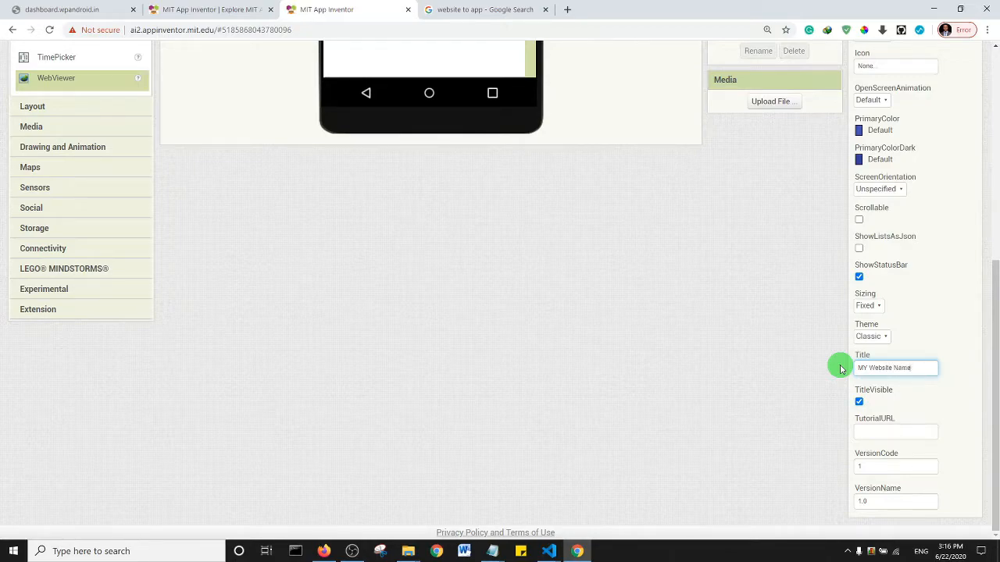
pyautogui.click(755, 336)
# - Build the Dailywisdomtv project as an Android APK and save it to the computer
pyautogui.scroll(5, 770, 317)
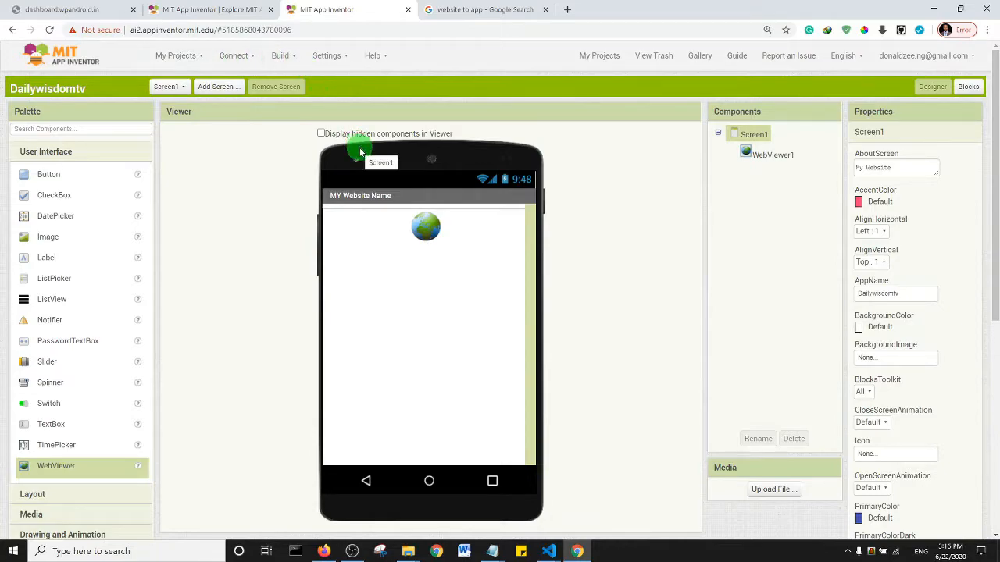
pyautogui.click(280, 57)
pyautogui.click(303, 105)
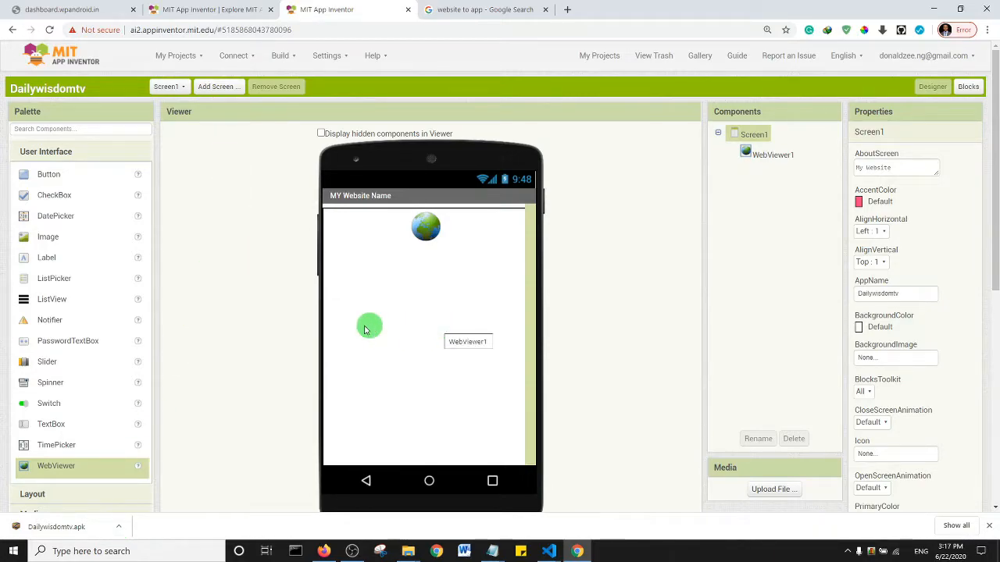
# - Return to the WPAndroid home page and look through its features for converting a WordPress blog or website to an Android app
pyautogui.click(59, 9)
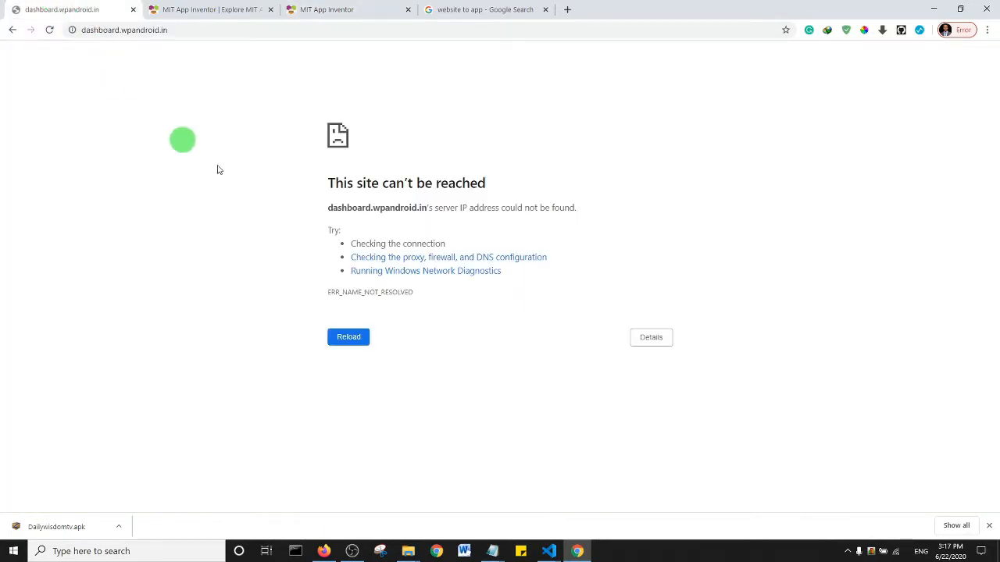
pyautogui.click(49, 30)
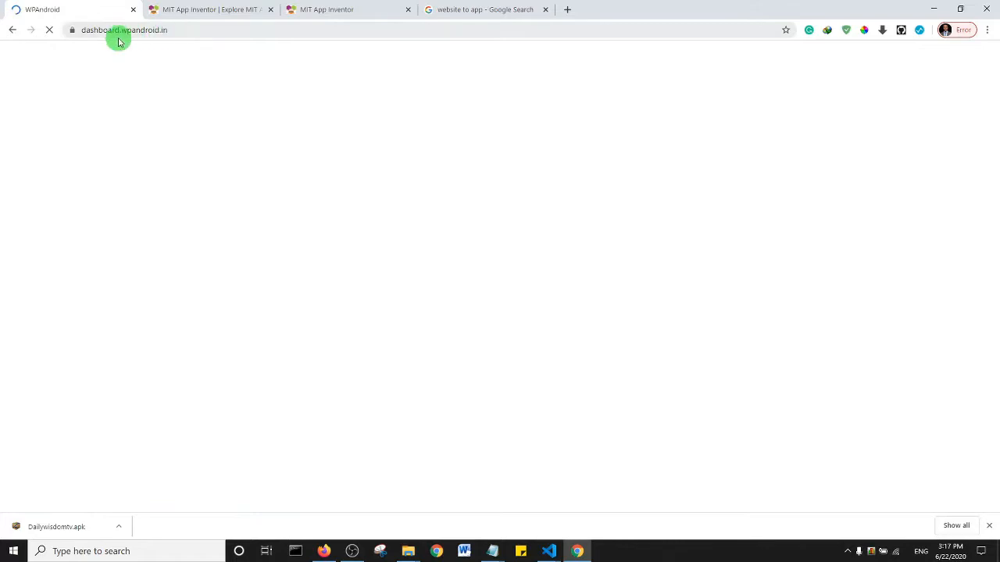
pyautogui.click(13, 30)
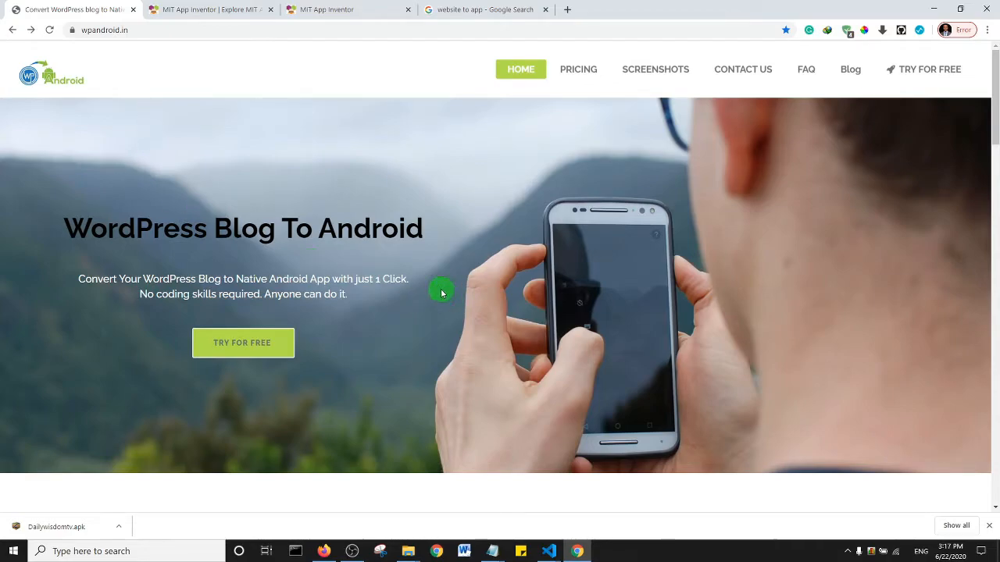
pyautogui.scroll(-5, 440, 289)
pyautogui.scroll(-12, 440, 290)
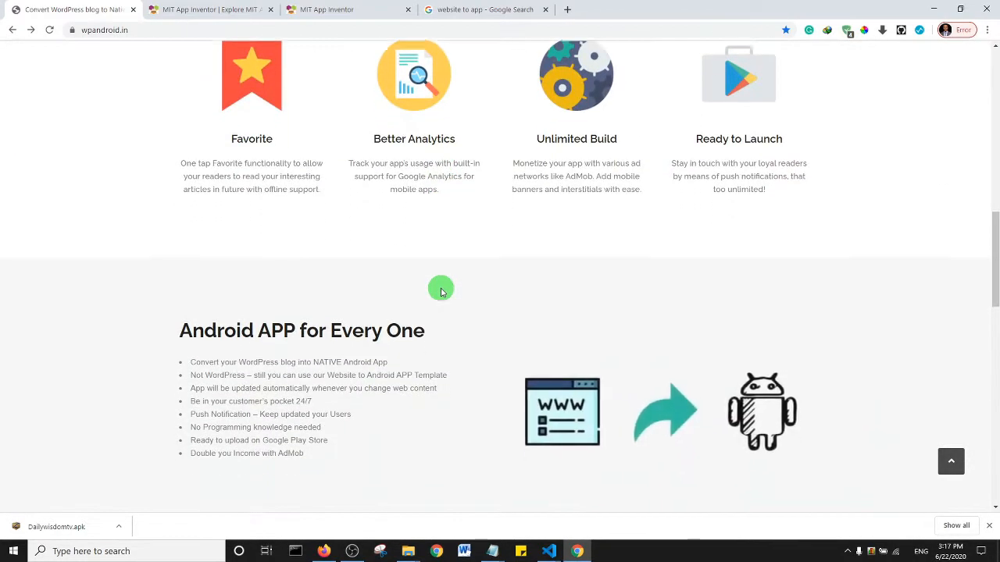
pyautogui.scroll(-4, 439, 290)
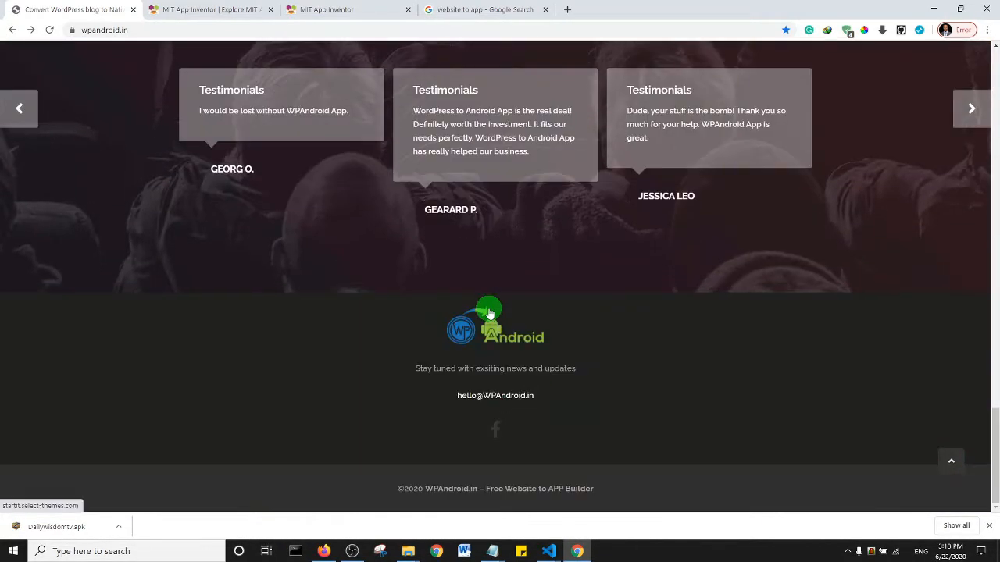
pyautogui.scroll(16, 488, 312)
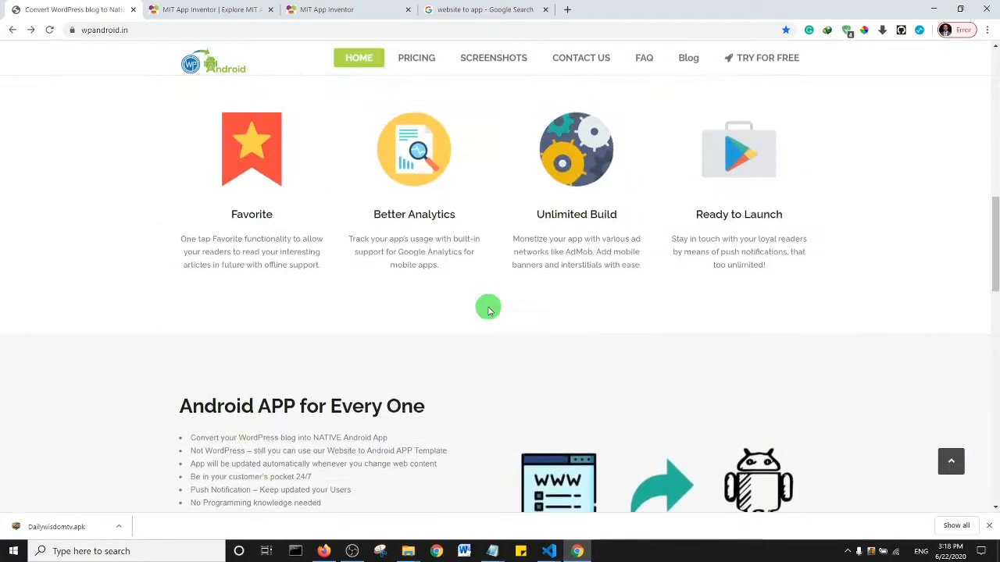
pyautogui.scroll(5, 488, 309)
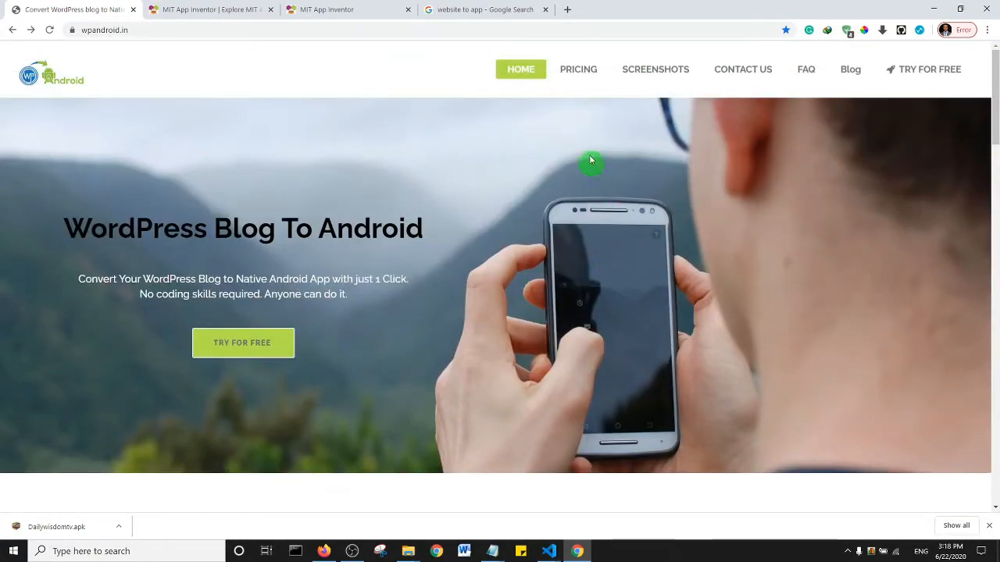
# - Go from WPAndroid's free trial to the Startup plan's registration form, and log in to the existing account's dashboard instead
pyautogui.click(932, 71)
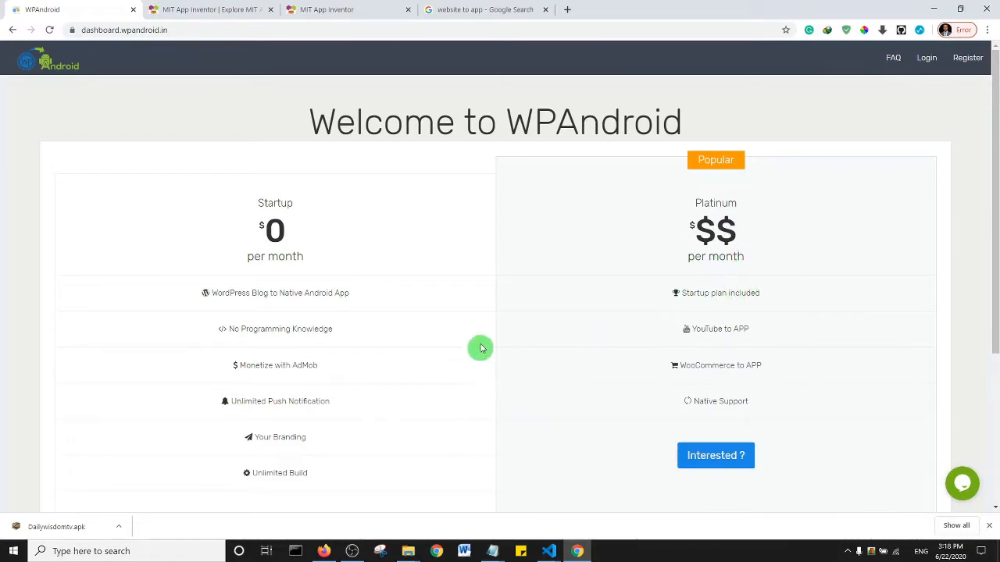
pyautogui.scroll(-3, 478, 320)
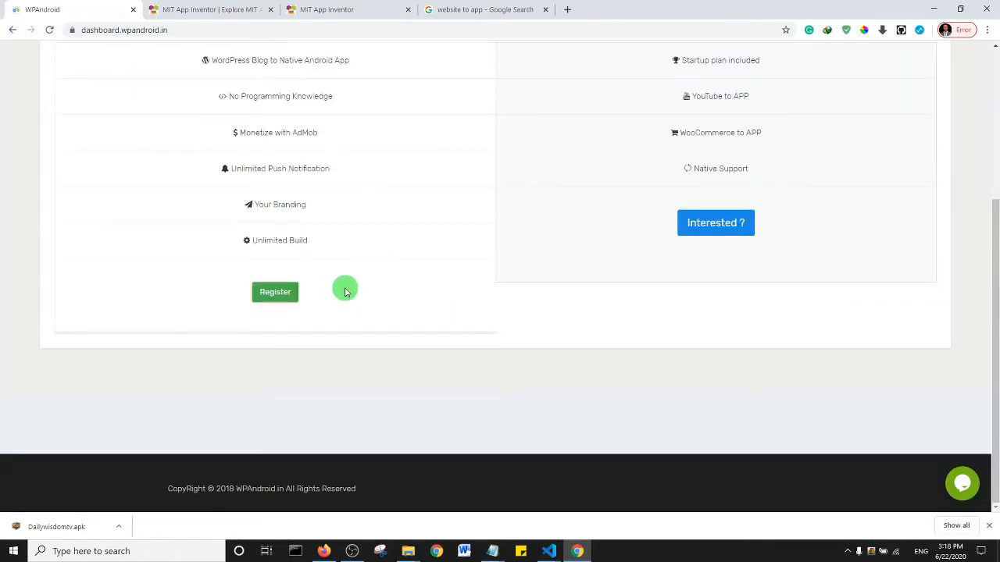
pyautogui.click(278, 295)
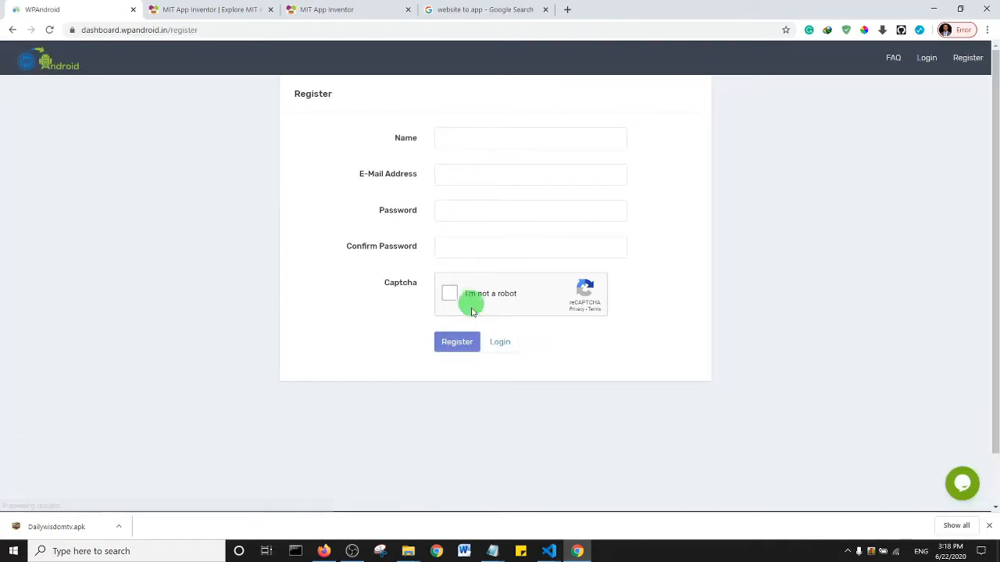
pyautogui.click(503, 344)
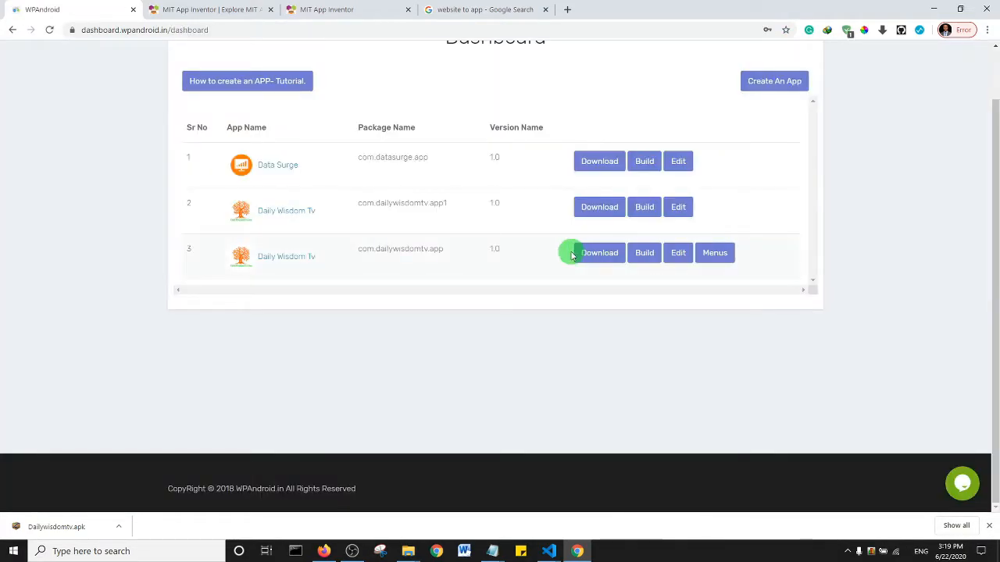
pyautogui.scroll(1, 571, 255)
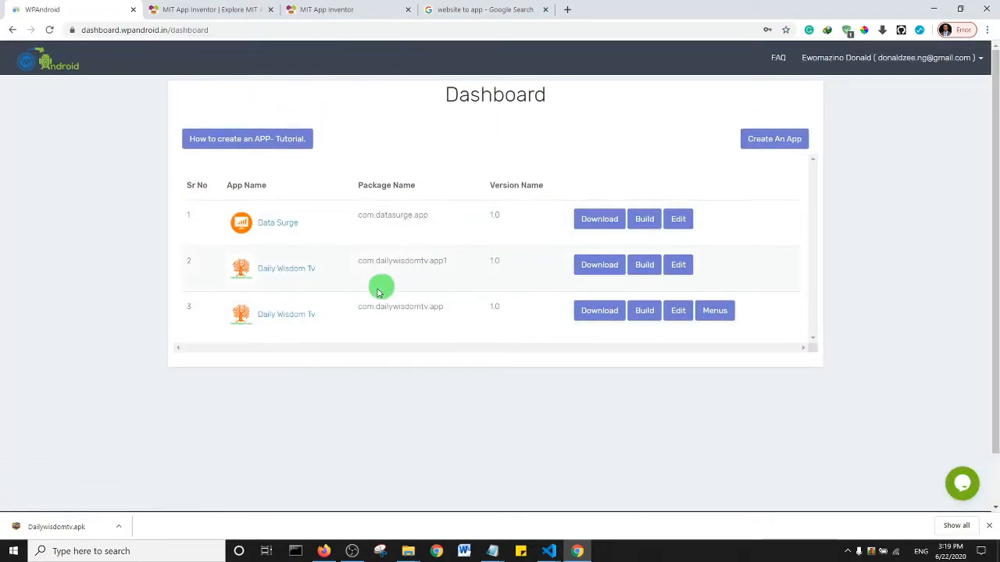
# - Start creating a new app from the dashboard and choose the Website to App template
pyautogui.click(769, 139)
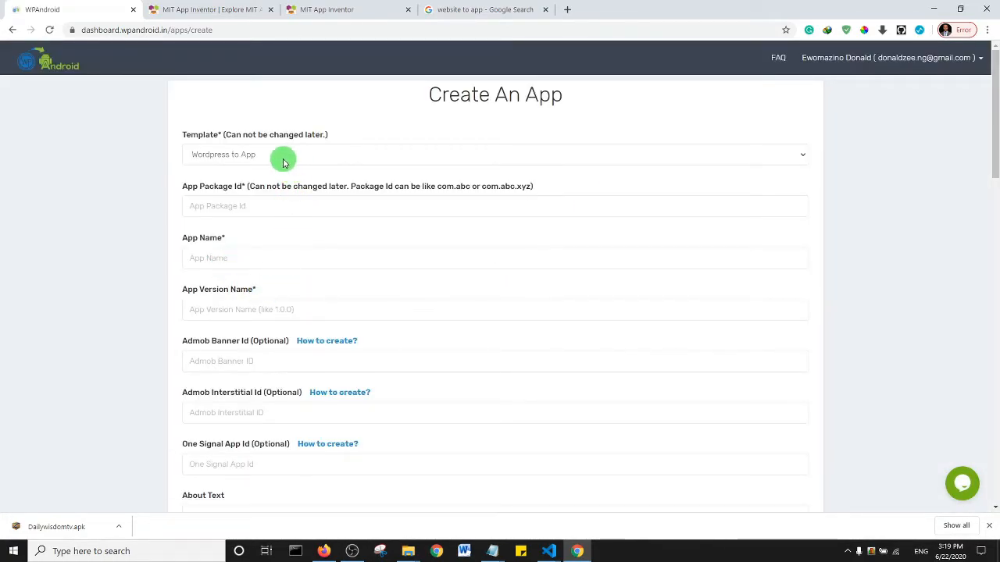
pyautogui.click(327, 160)
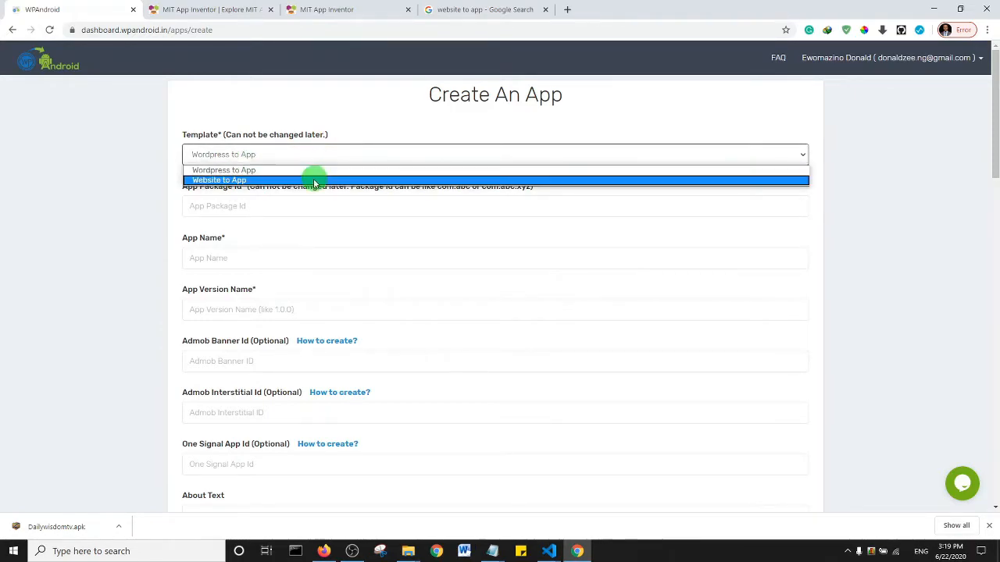
pyautogui.click(312, 180)
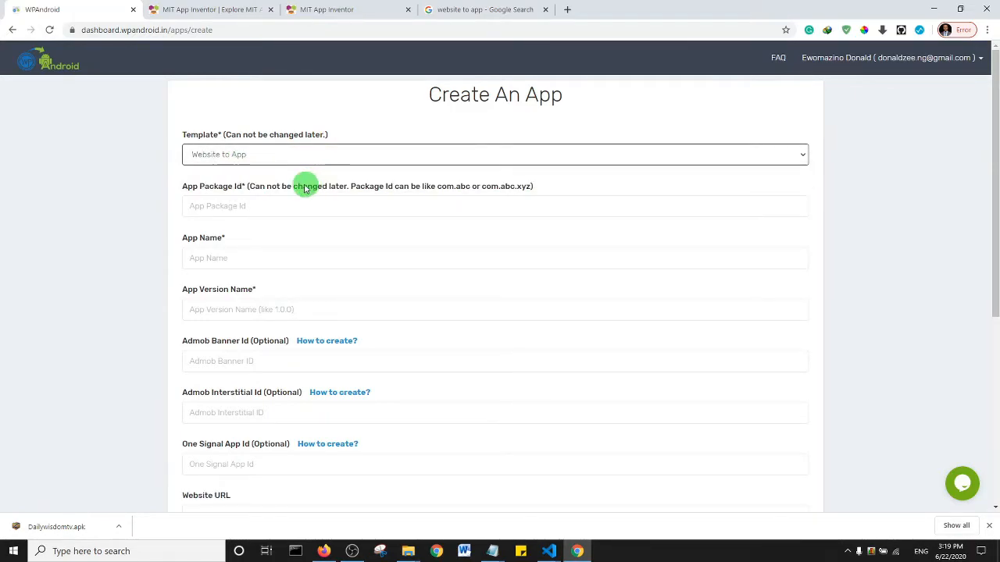
# - Set the new app's package ID to com.example.app
pyautogui.click(265, 212)
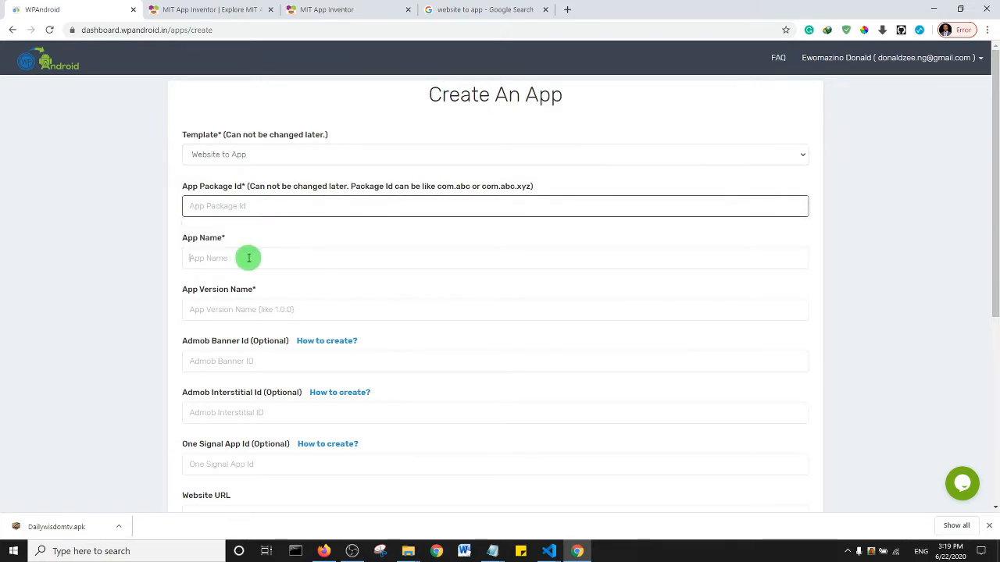
pyautogui.click(245, 257)
pyautogui.click(253, 209)
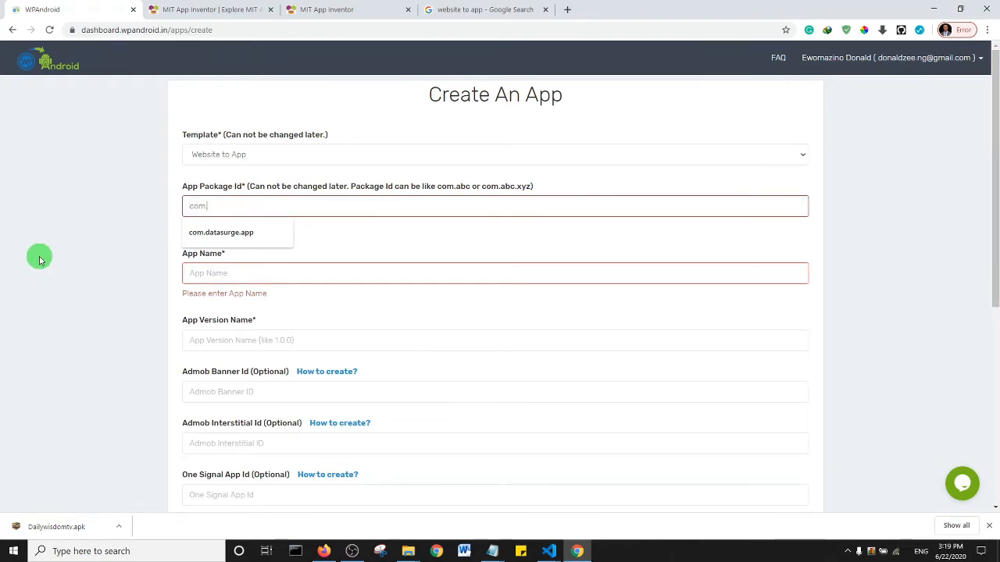
pyautogui.write('com.eaxamp')
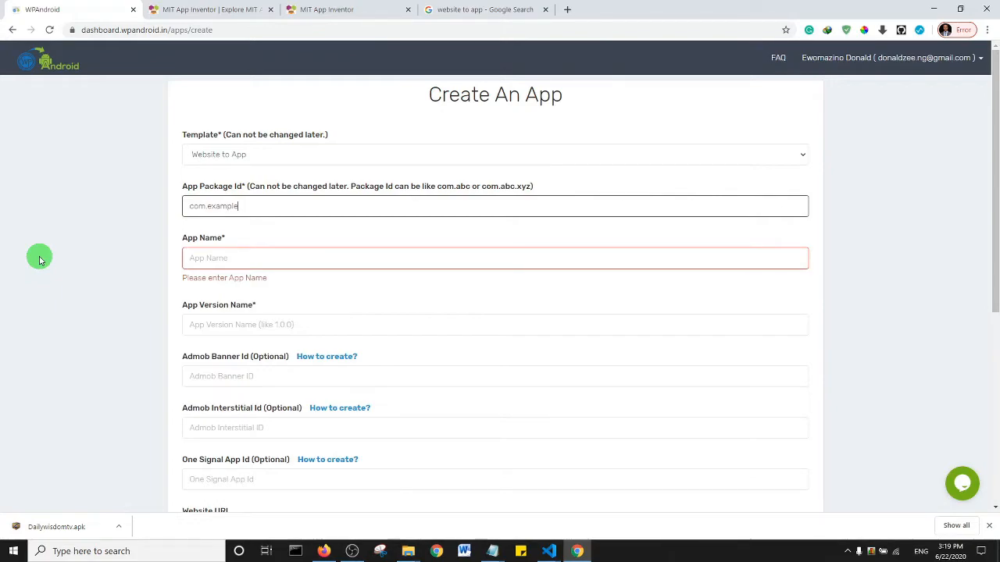
pyautogui.write('le')
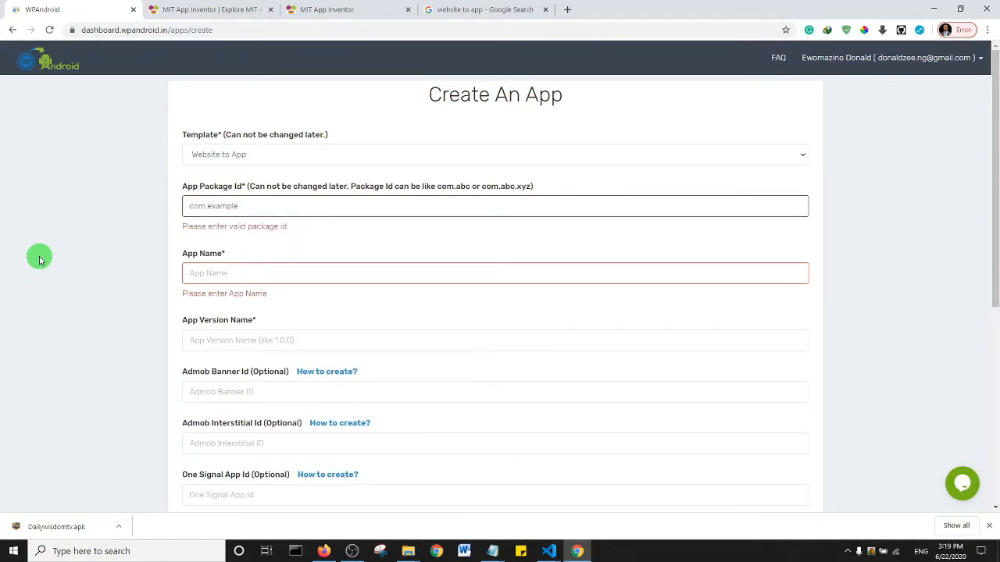
pyautogui.write('.app')
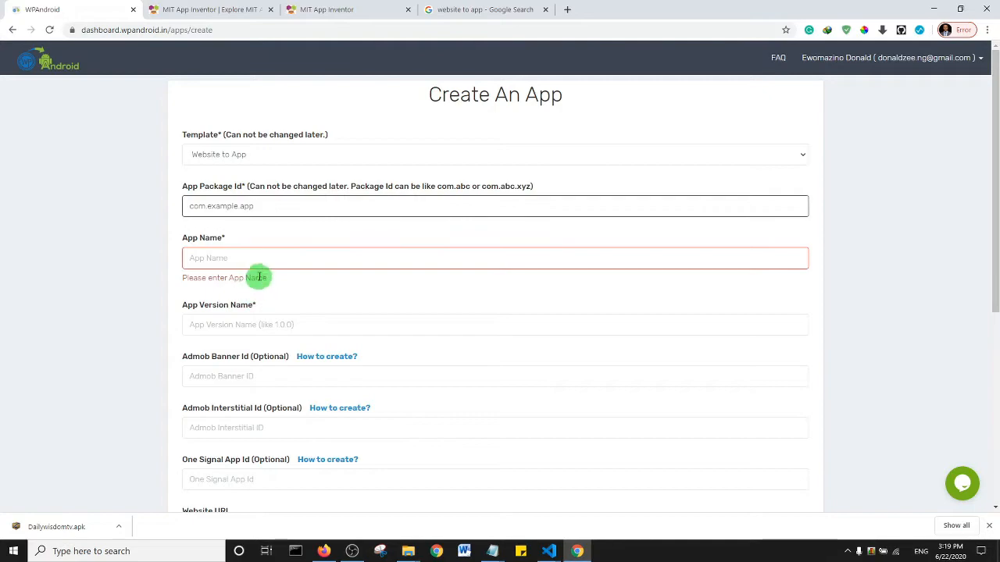
# - Name the app Example and set its version name to 1.0
pyautogui.click(261, 264)
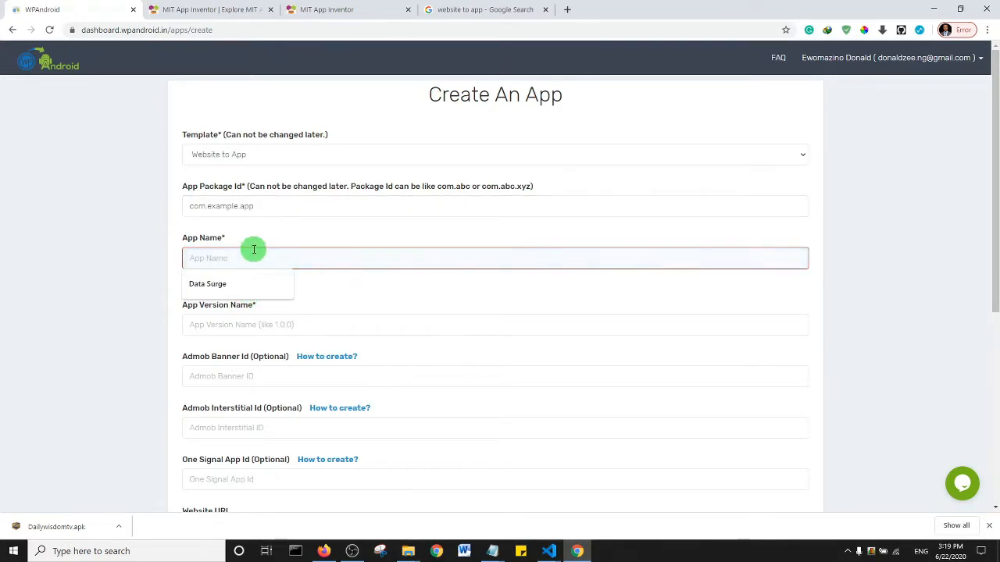
pyautogui.write('Example')
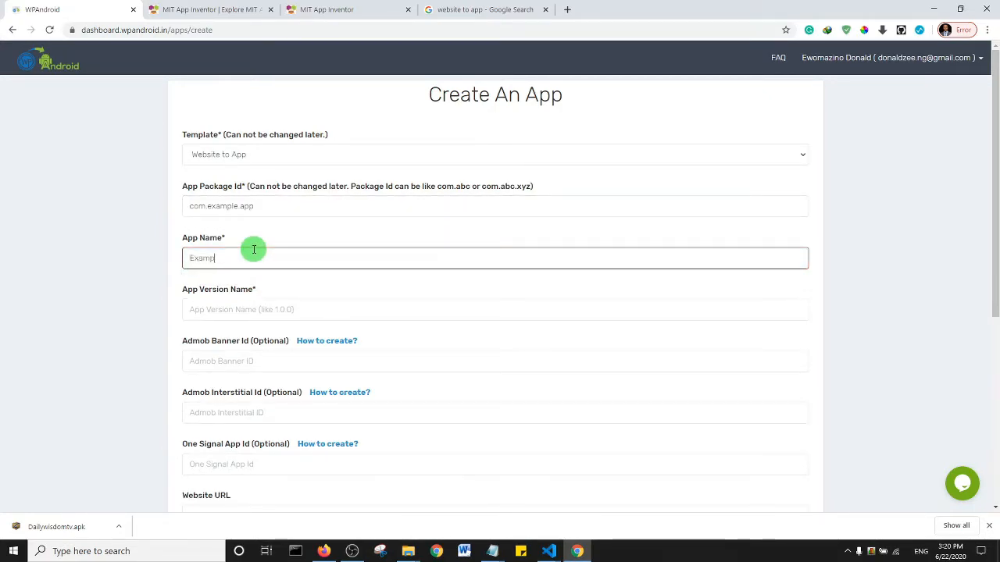
pyautogui.click(220, 310)
pyautogui.click(209, 331)
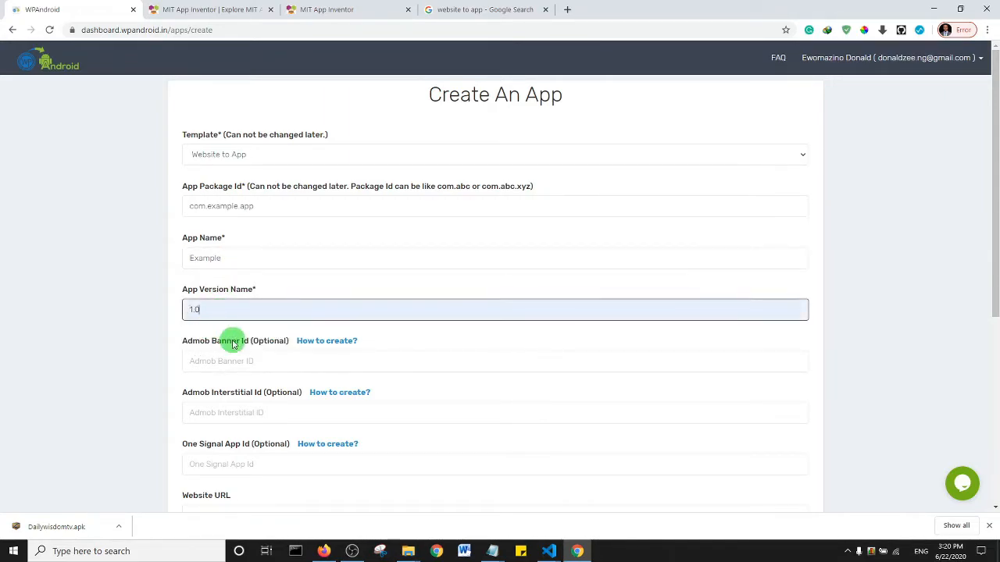
# - Examine the rest of the app form: the optional Admob and One Signal IDs, the website URL, the logo image and the submit option
pyautogui.moveTo(993, 226); pyautogui.dragTo(993, 308)
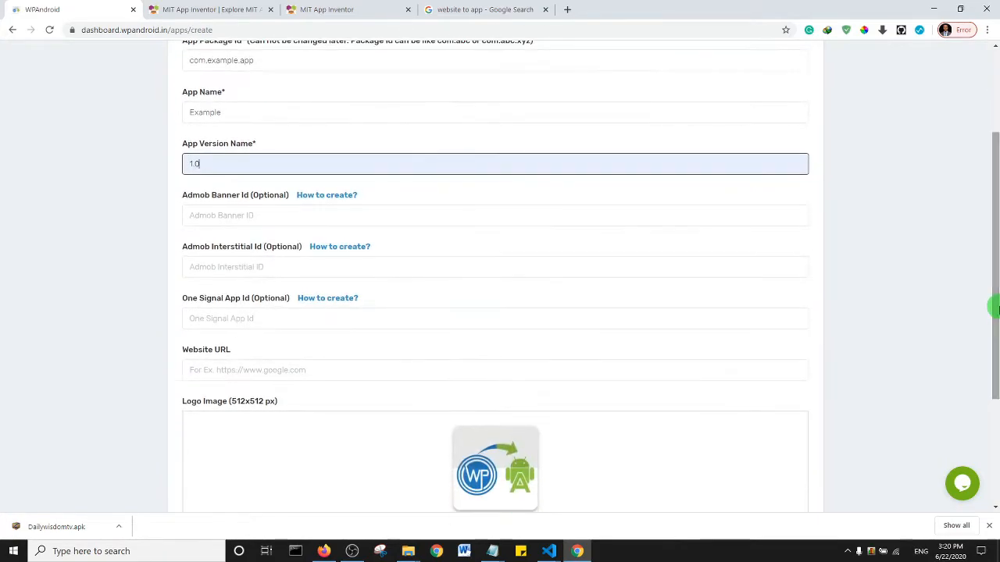
pyautogui.click(211, 214)
pyautogui.click(217, 263)
pyautogui.click(153, 246)
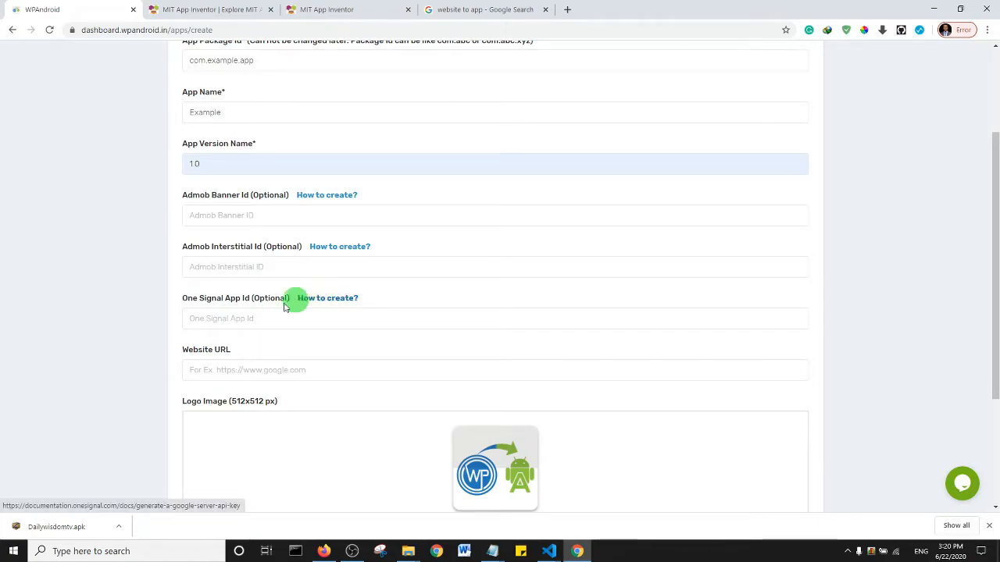
pyautogui.click(230, 320)
pyautogui.click(119, 315)
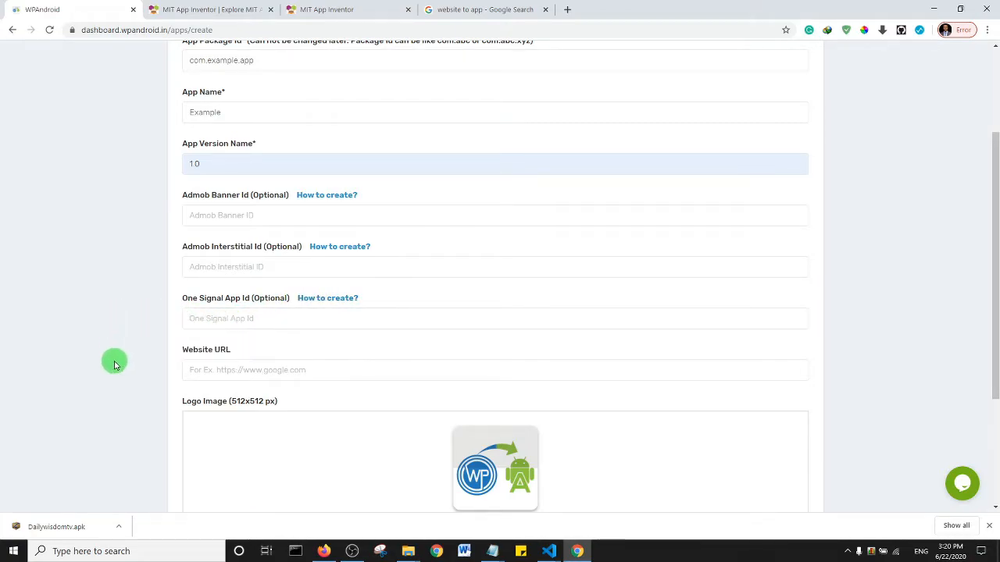
pyautogui.click(288, 370)
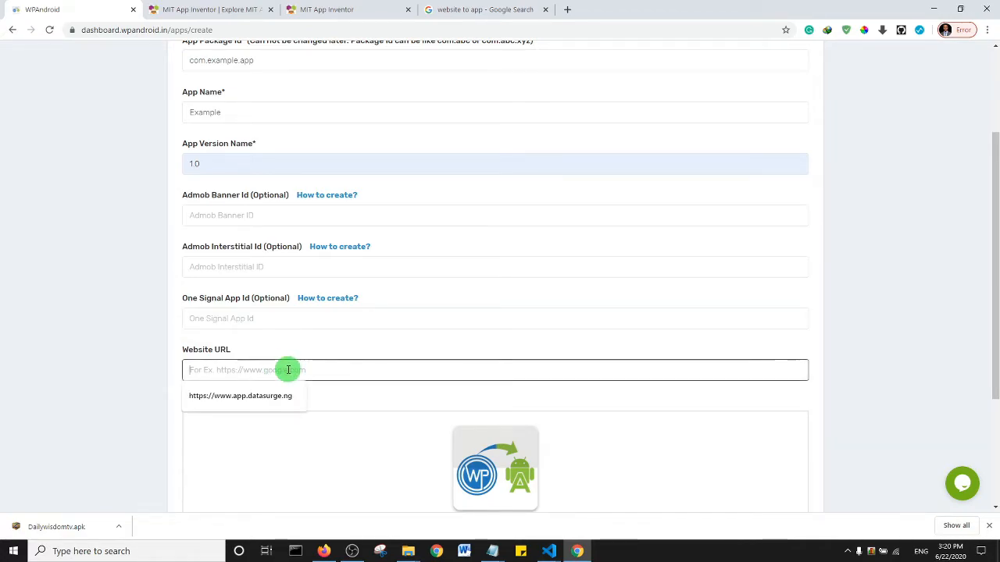
pyautogui.click(130, 372)
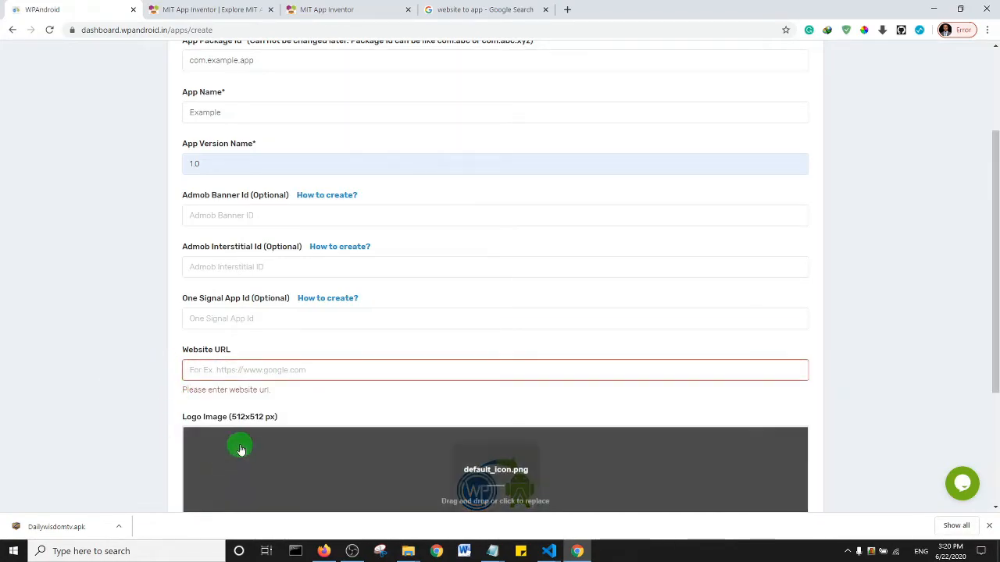
pyautogui.moveTo(996, 219); pyautogui.dragTo(989, 341)
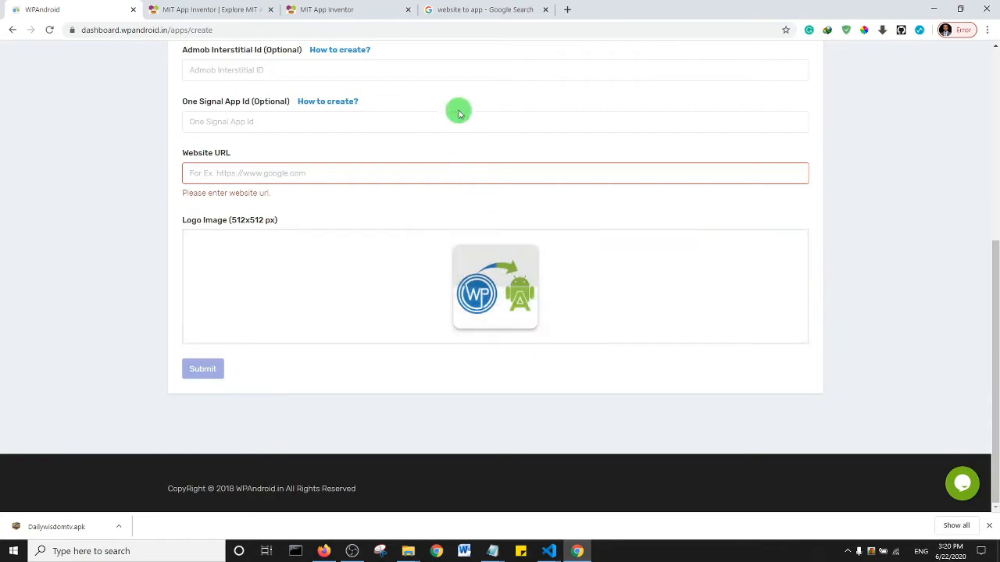
pyautogui.scroll(5, 459, 111)
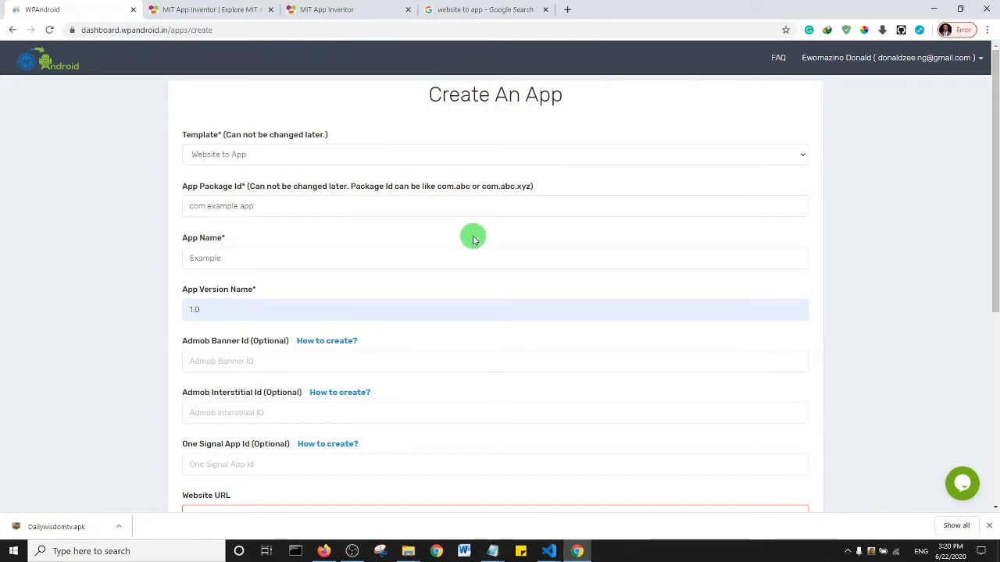
pyautogui.click(205, 8)
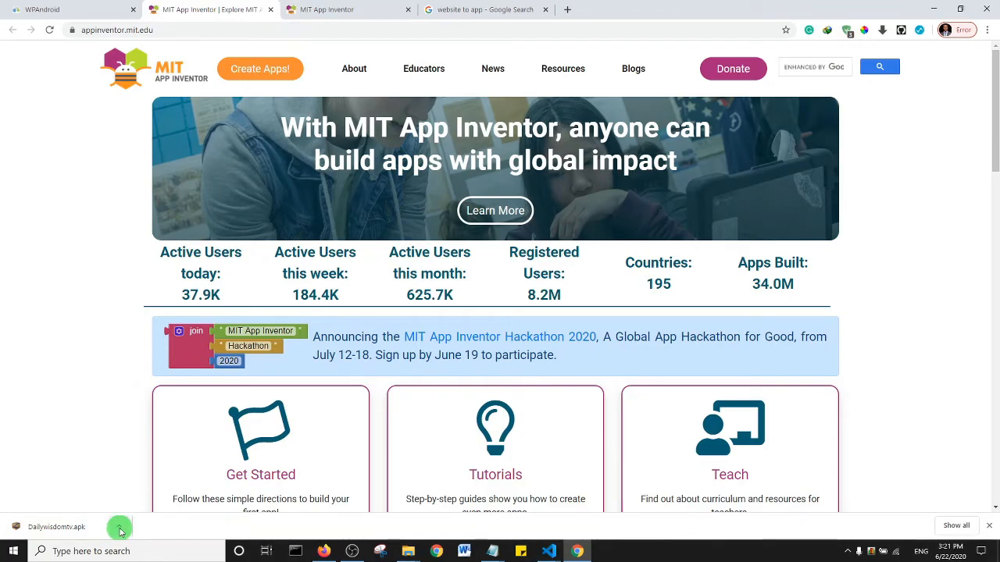
pyautogui.click(24, 11)
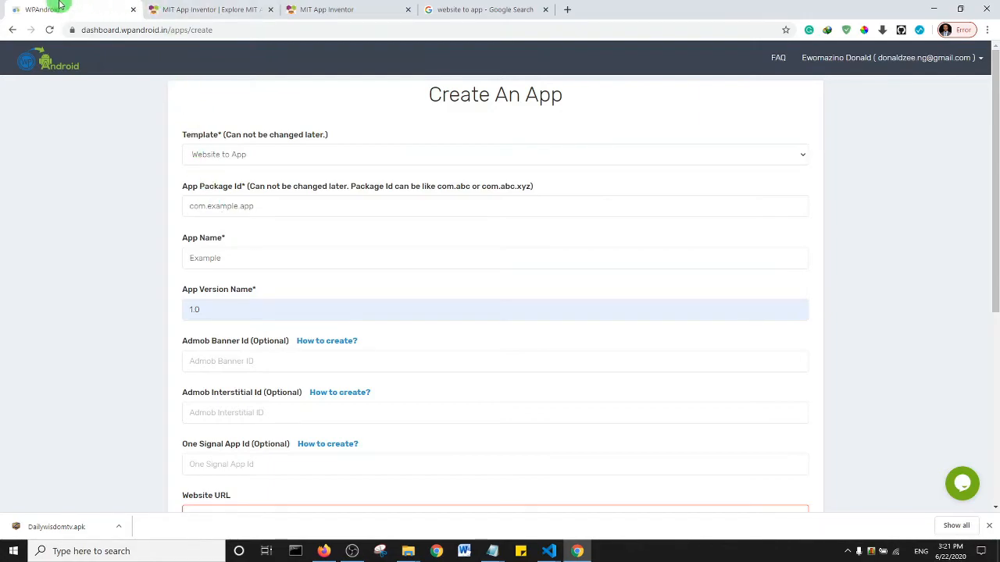
pyautogui.click(218, 6)
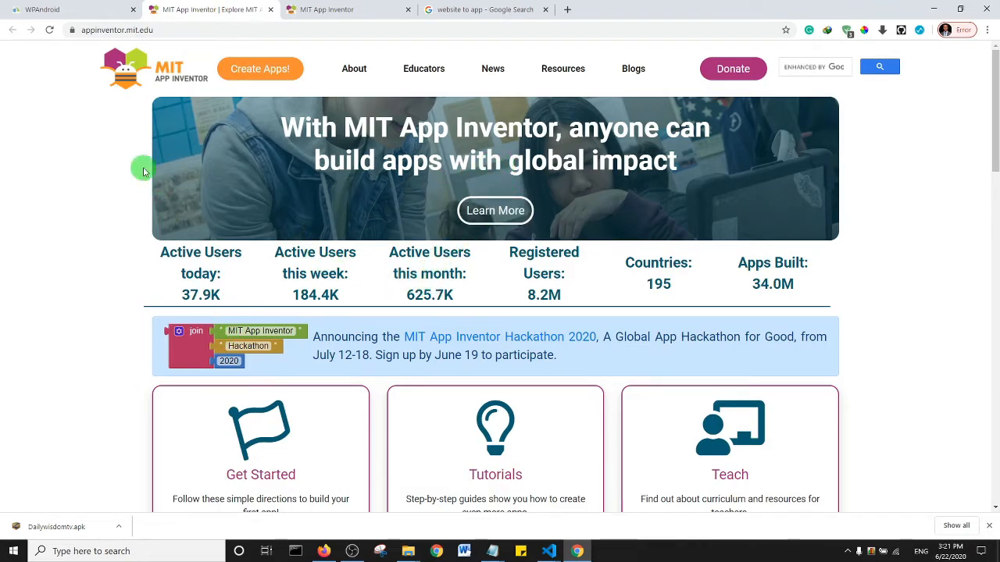
pyautogui.click(78, 9)
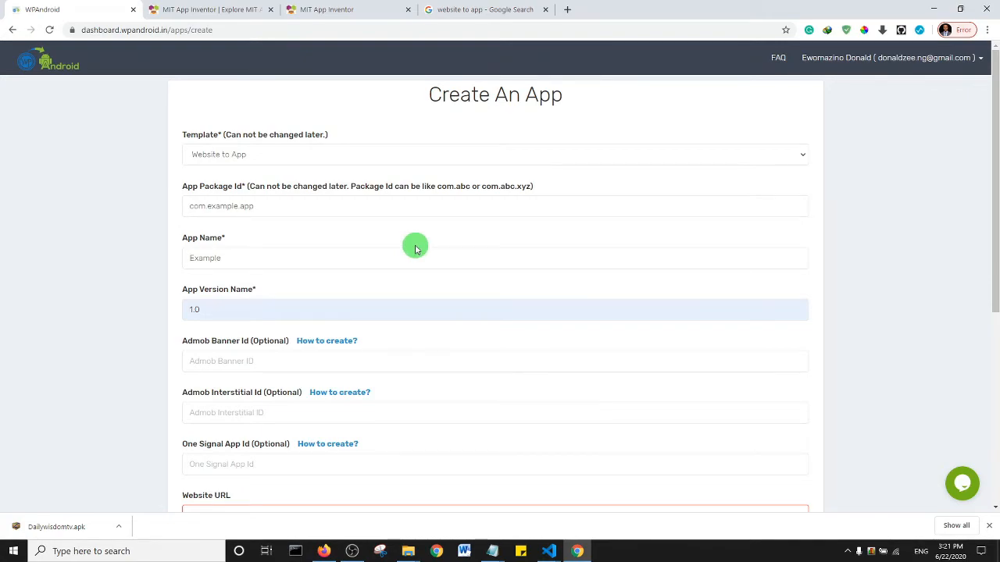